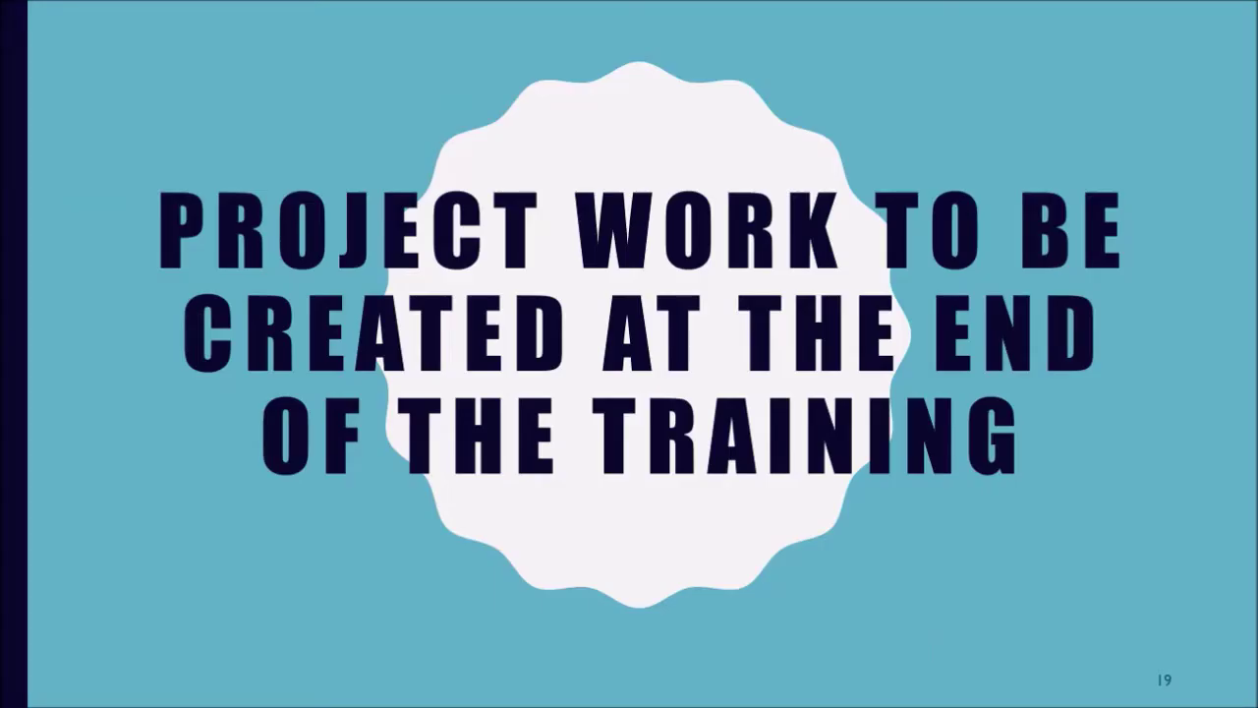
Advance the slideshow to play the iPhone 13 video on slide 20
{"action": "key", "text": "Right"}
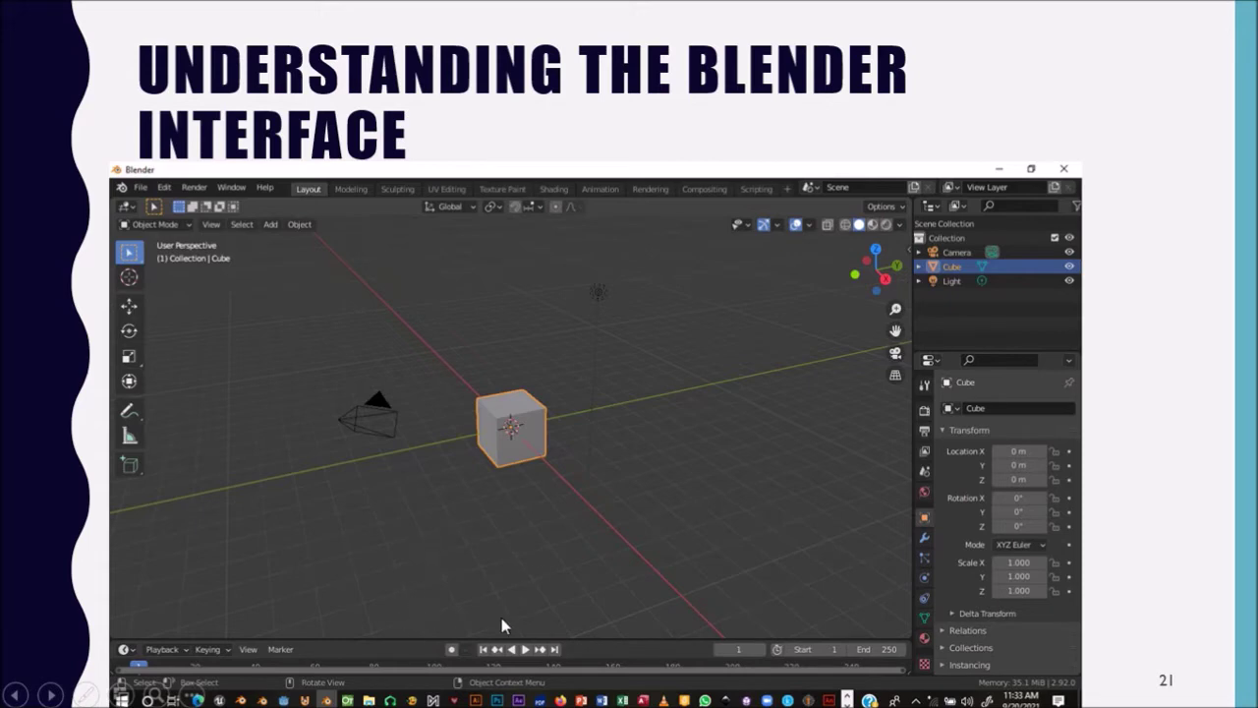
End the slideshow and launch Blender 2.92, allowing it to run past the security warning
{"action": "key", "text": "Escape"}
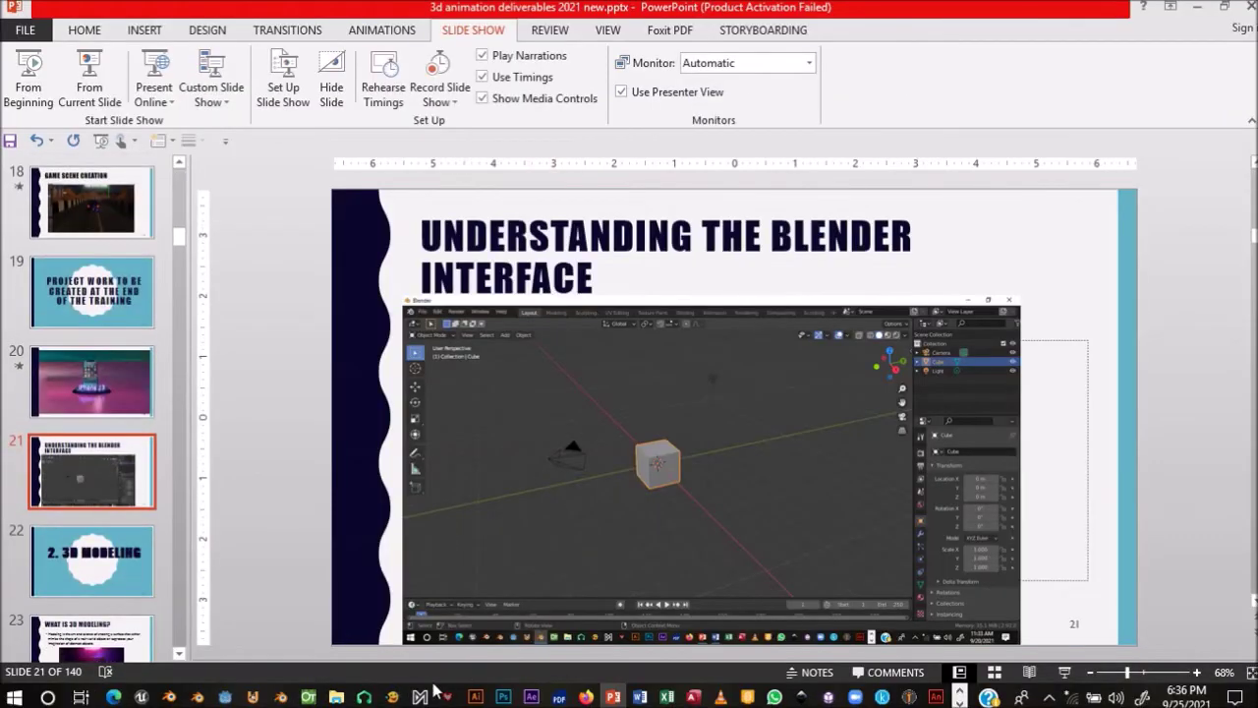
{"action": "left_click", "coordinate": [281, 697]}
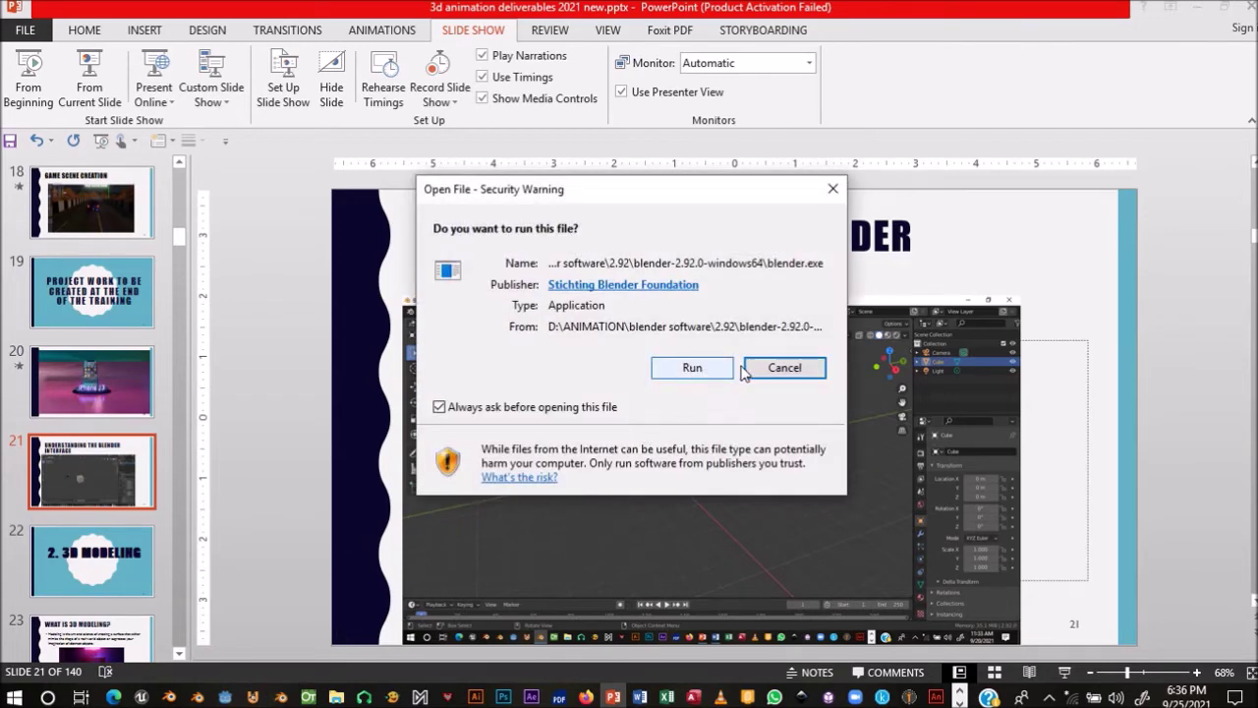
{"action": "left_click", "coordinate": [704, 370]}
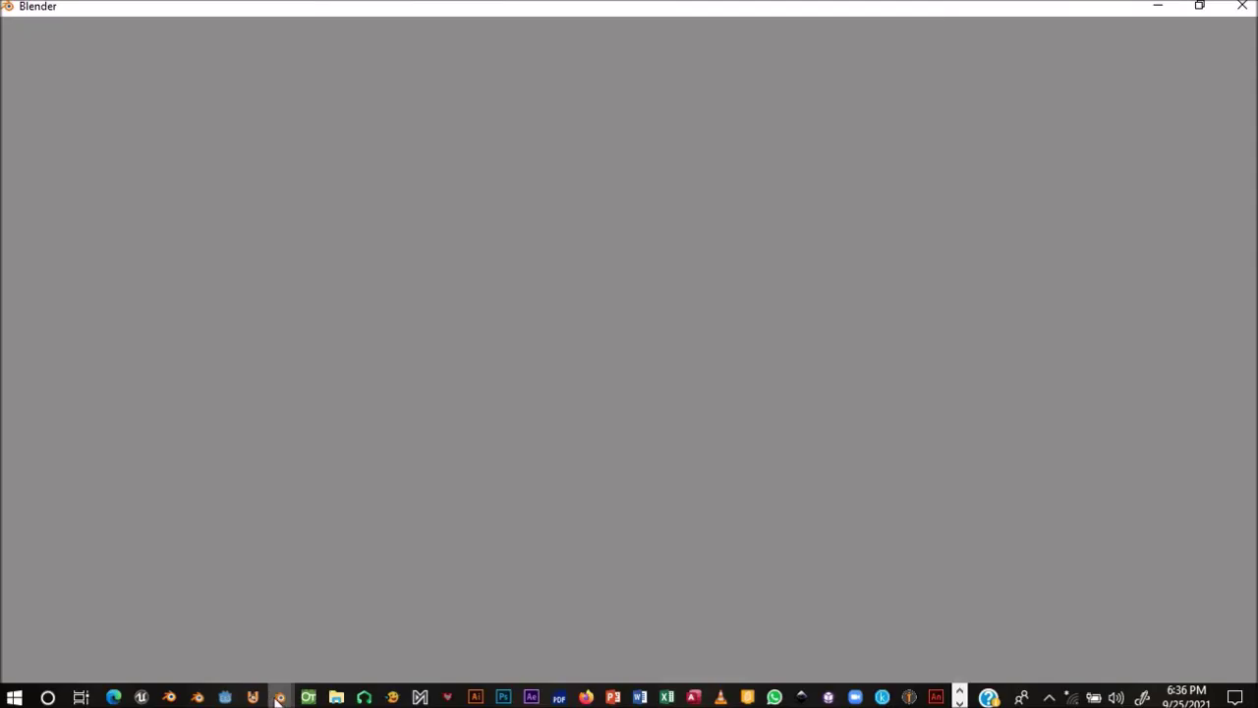
{"action": "mouse_move", "coordinate": [280, 700]}
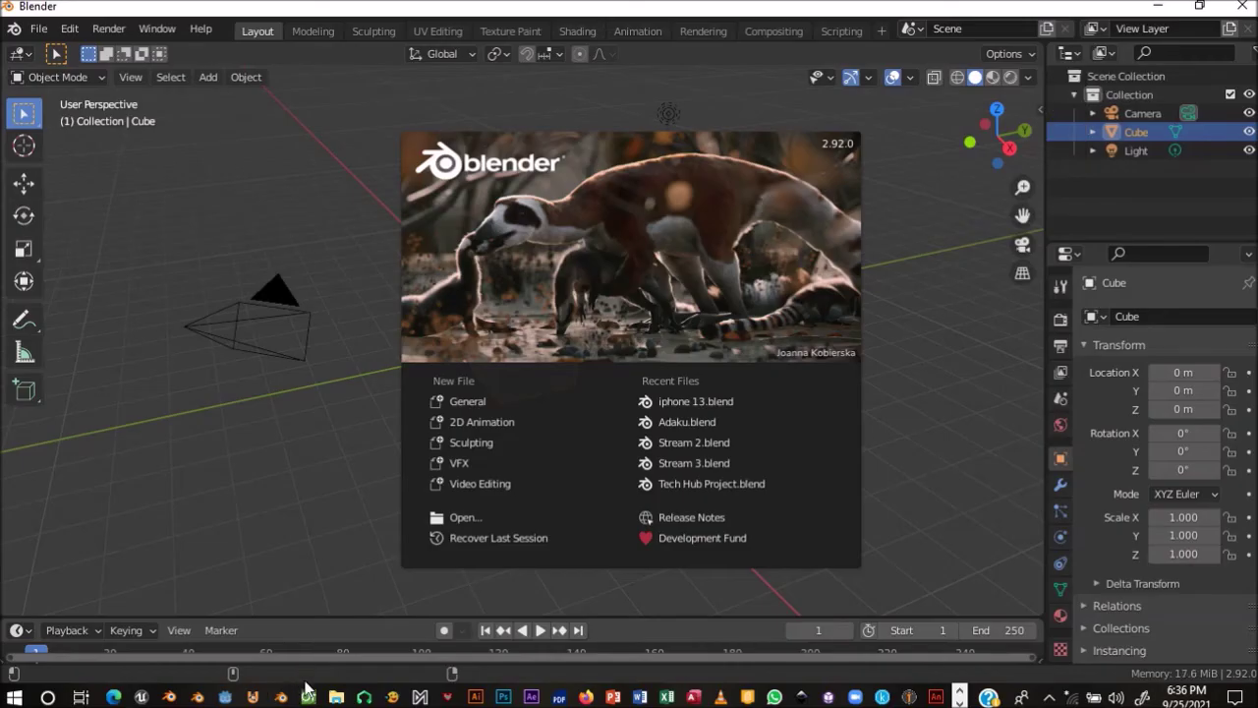
Dismiss the splash screen, orbit around the cube, and show the toolbar and transform sidebar
{"action": "left_click", "coordinate": [269, 418]}
{"action": "mouse_move", "coordinate": [596, 284]}
{"action": "middle_mouse_down"}
{"action": "mouse_move", "coordinate": [546, 339]}
{"action": "mouse_move", "coordinate": [617, 331]}
{"action": "mouse_move", "coordinate": [588, 300]}
{"action": "middle_mouse_up"}
{"action": "middle_click_drag", "start_coordinate": [418, 324], "coordinate": [463, 330]}
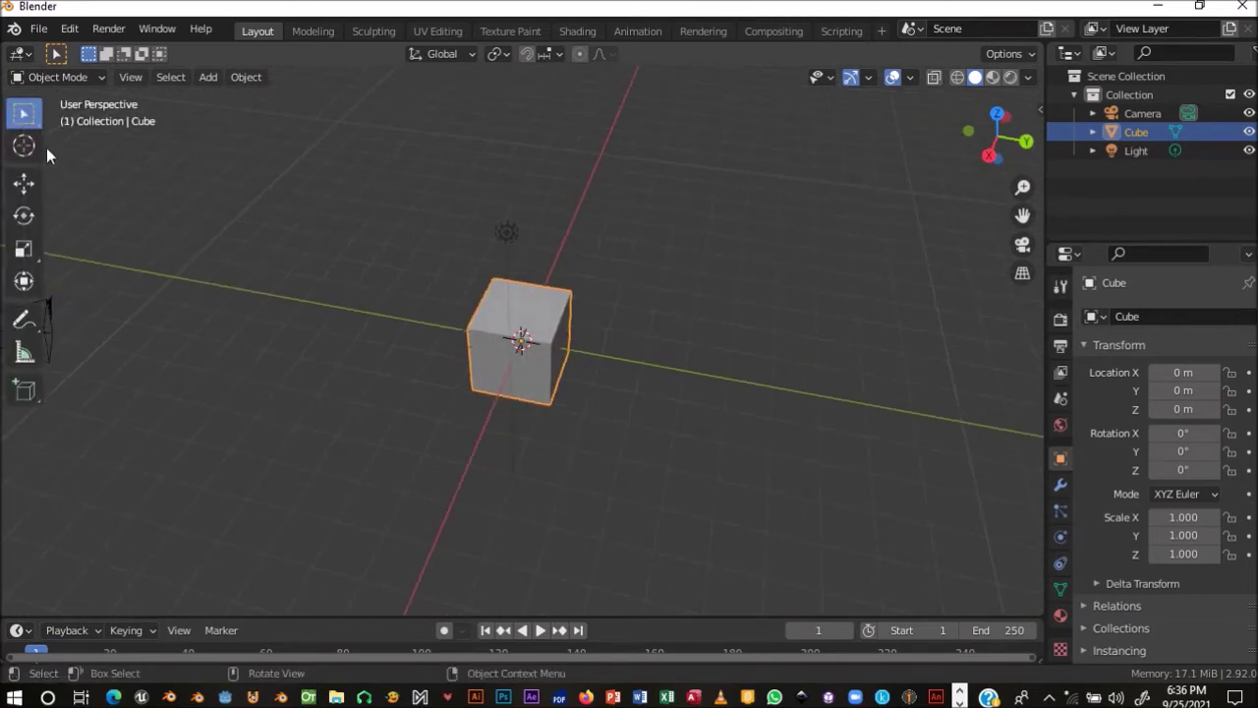
{"action": "key", "text": "t"}
{"action": "left_click_drag", "start_coordinate": [24, 165], "coordinate": [40, 162]}
{"action": "key", "text": "n"}
{"action": "key", "text": "n"}
{"action": "key", "text": "n"}
{"action": "key", "text": "n"}
Orbit above the cube, enlarge the timeline and scrub the current frame to 80
{"action": "middle_click_drag", "start_coordinate": [275, 351], "coordinate": [542, 305]}
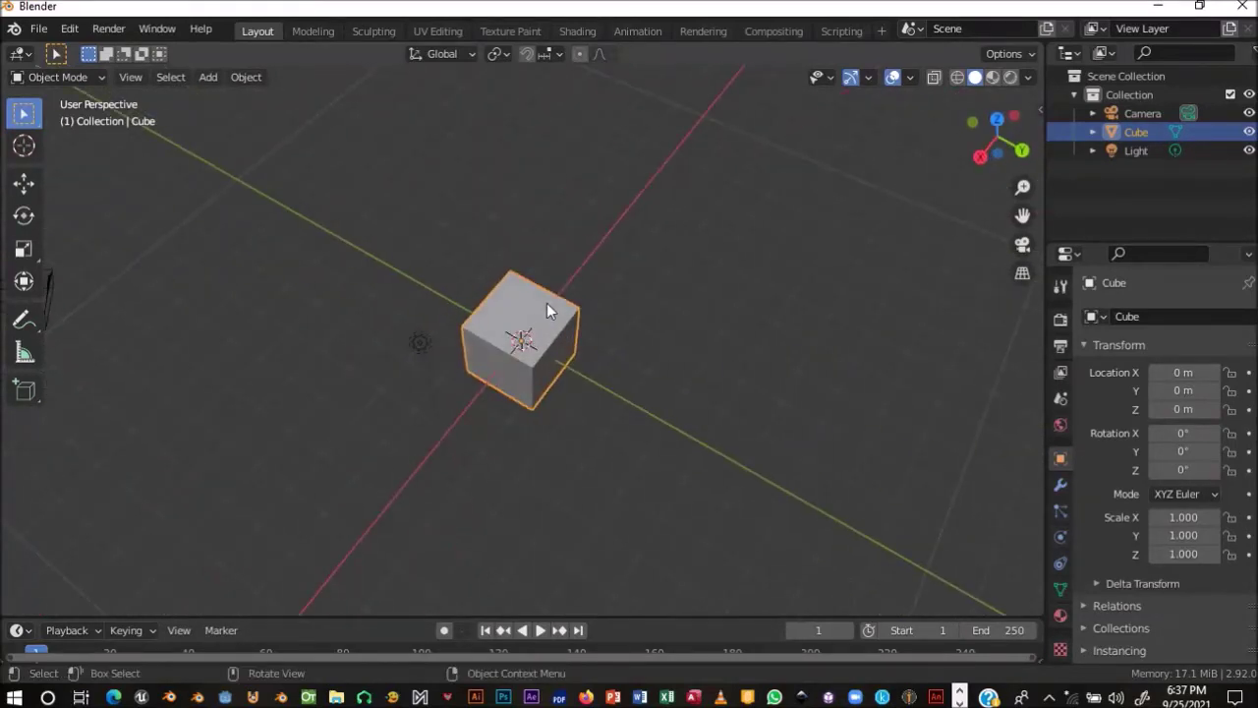
{"action": "middle_click_drag", "start_coordinate": [687, 364], "coordinate": [491, 298]}
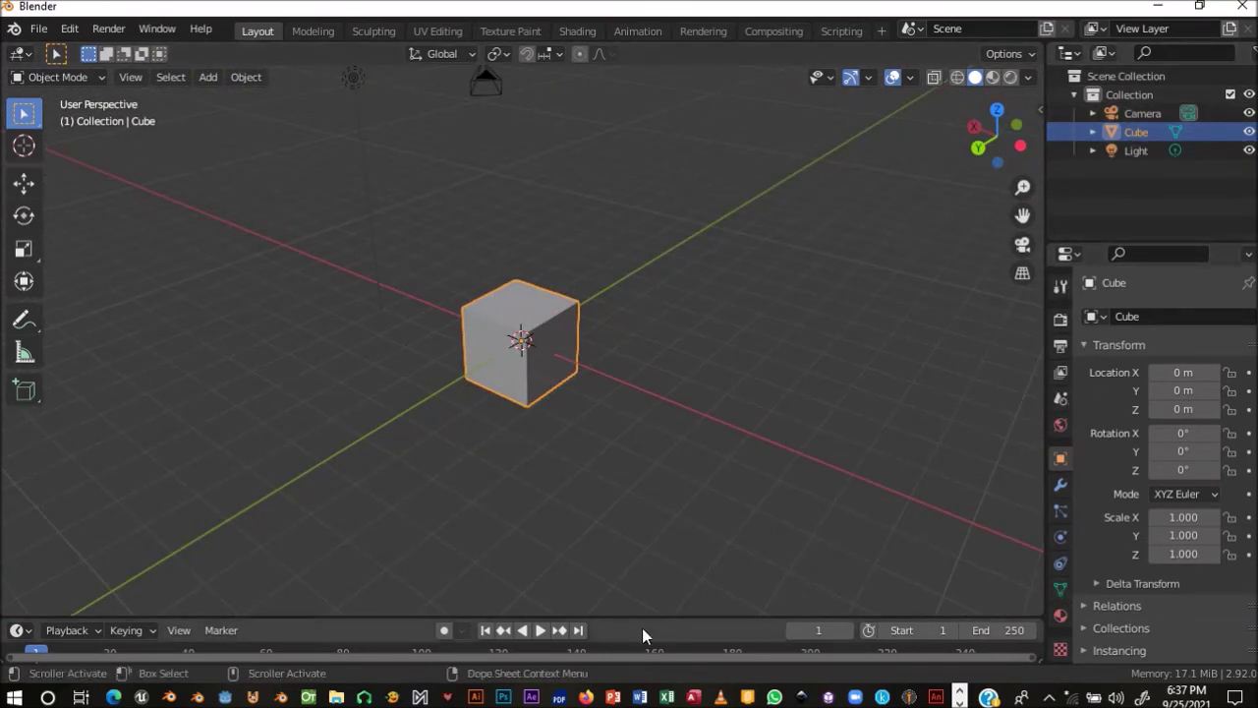
{"action": "left_click_drag", "start_coordinate": [751, 617], "coordinate": [752, 544]}
{"action": "left_click_drag", "start_coordinate": [80, 585], "coordinate": [343, 584]}
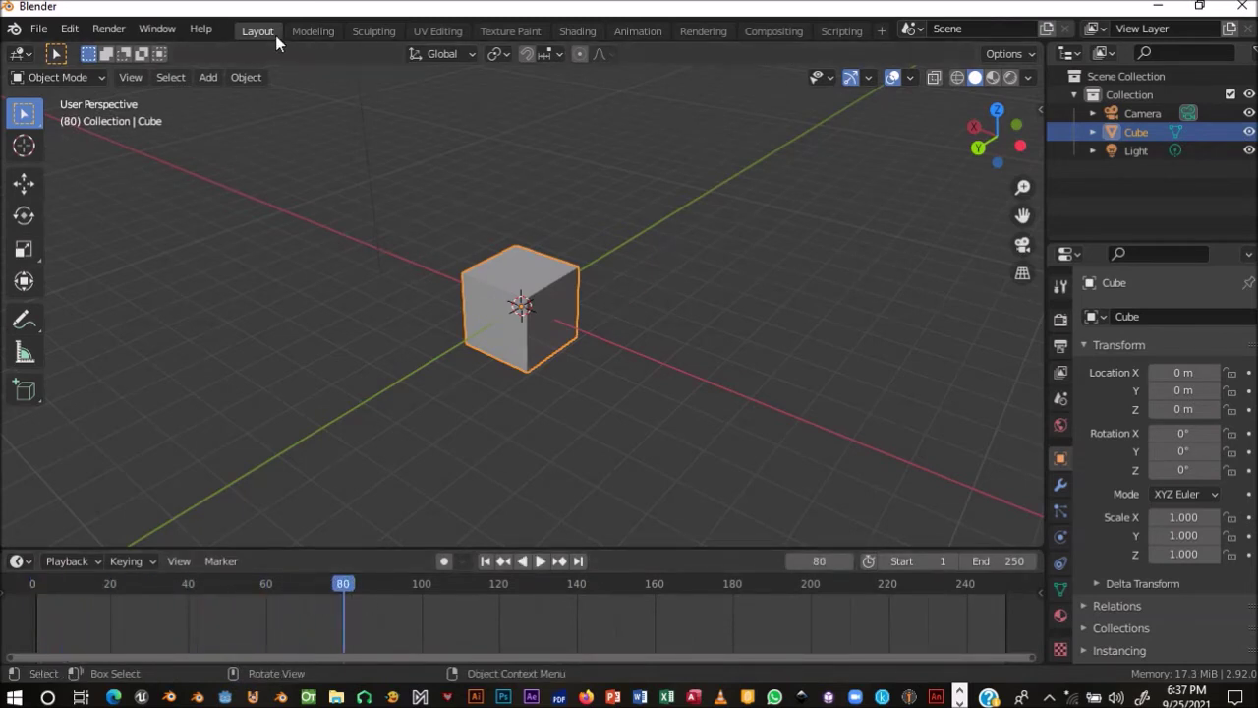
{"action": "left_click", "coordinate": [41, 28]}
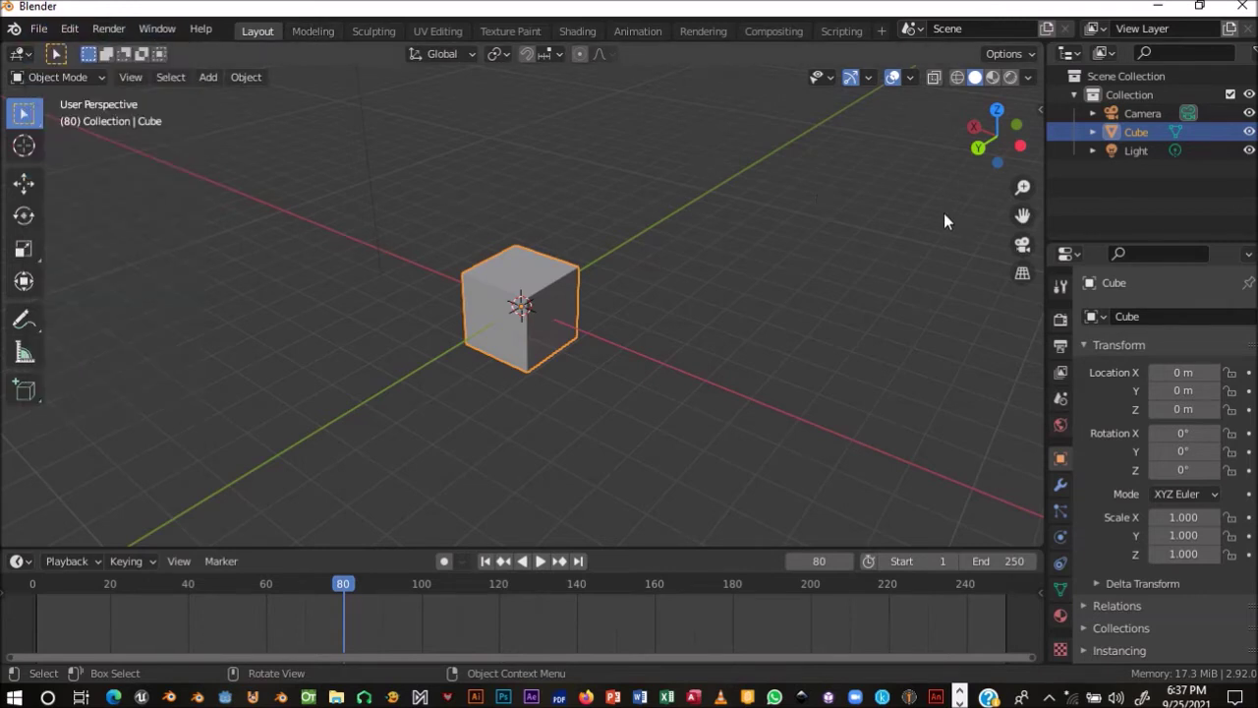
{"action": "middle_click_drag", "start_coordinate": [605, 276], "coordinate": [520, 315]}
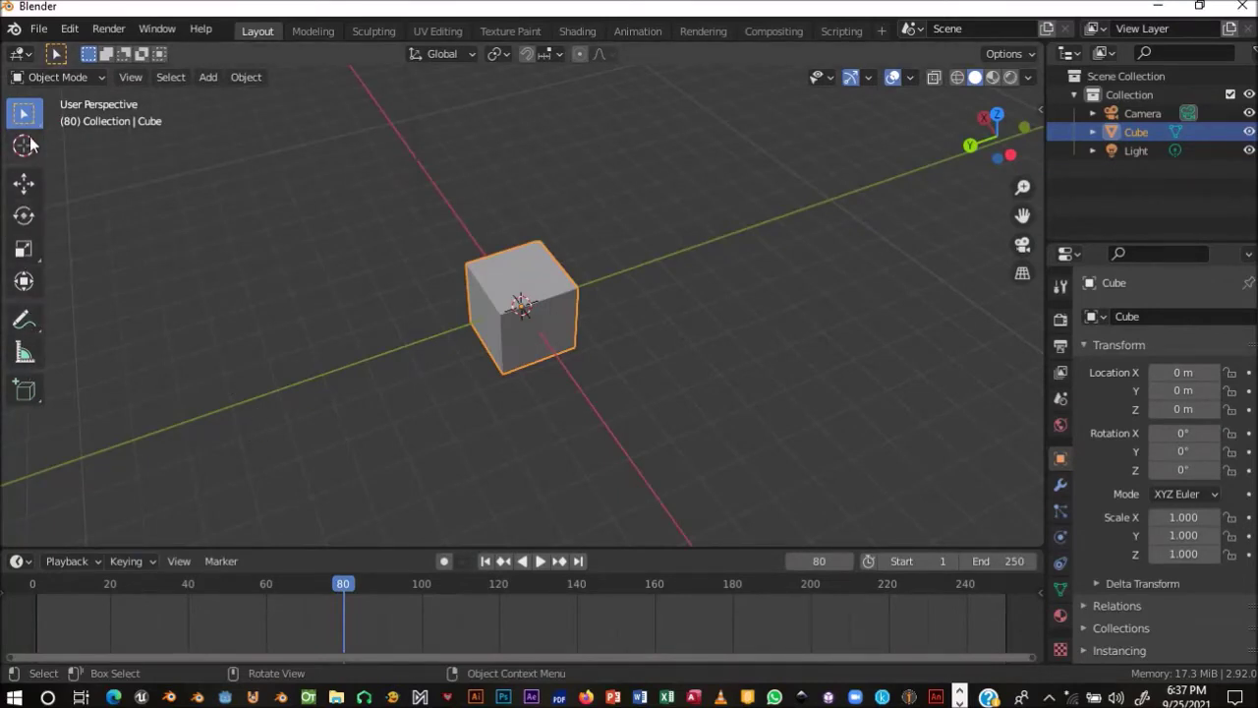
Try the Move, Rotate, Scale and Transform tools on the cube in turn
{"action": "left_click", "coordinate": [24, 182]}
{"action": "left_click", "coordinate": [24, 216]}
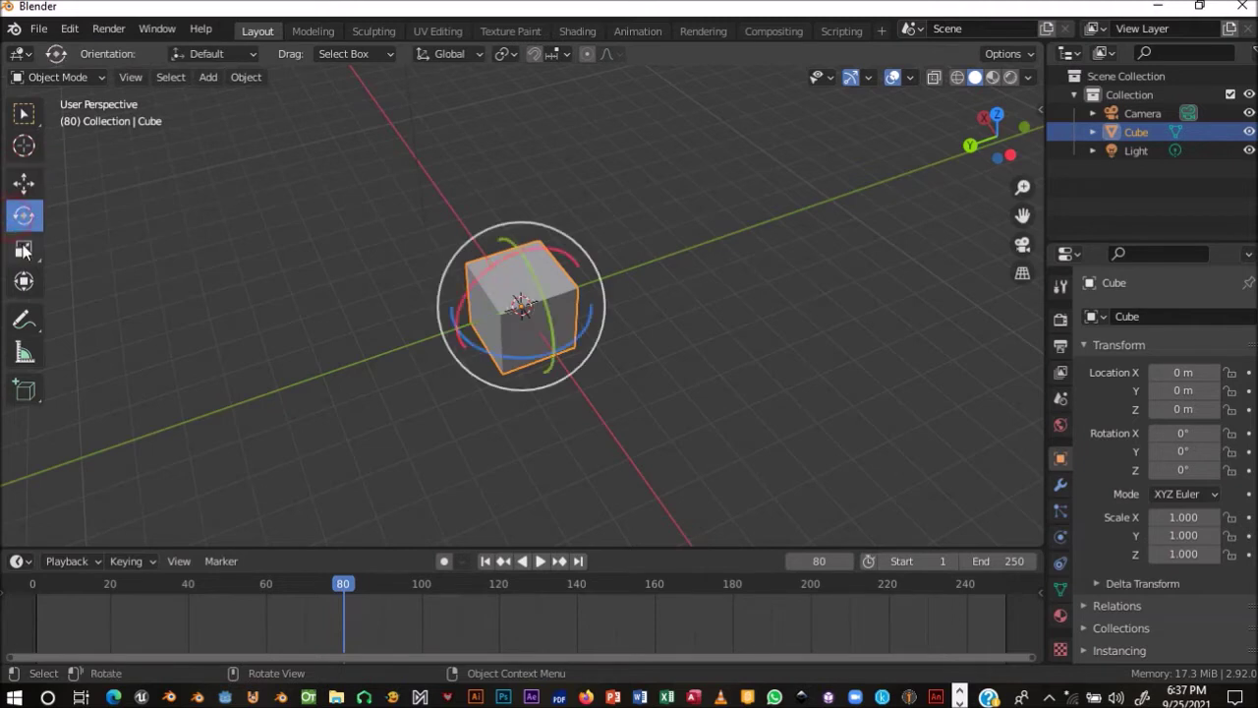
{"action": "left_click", "coordinate": [24, 248]}
{"action": "left_click", "coordinate": [25, 281]}
Step back to the Move tool, switch to Material Preview shading, then return to PowerPoint
{"action": "left_click", "coordinate": [24, 249]}
{"action": "left_click", "coordinate": [24, 215]}
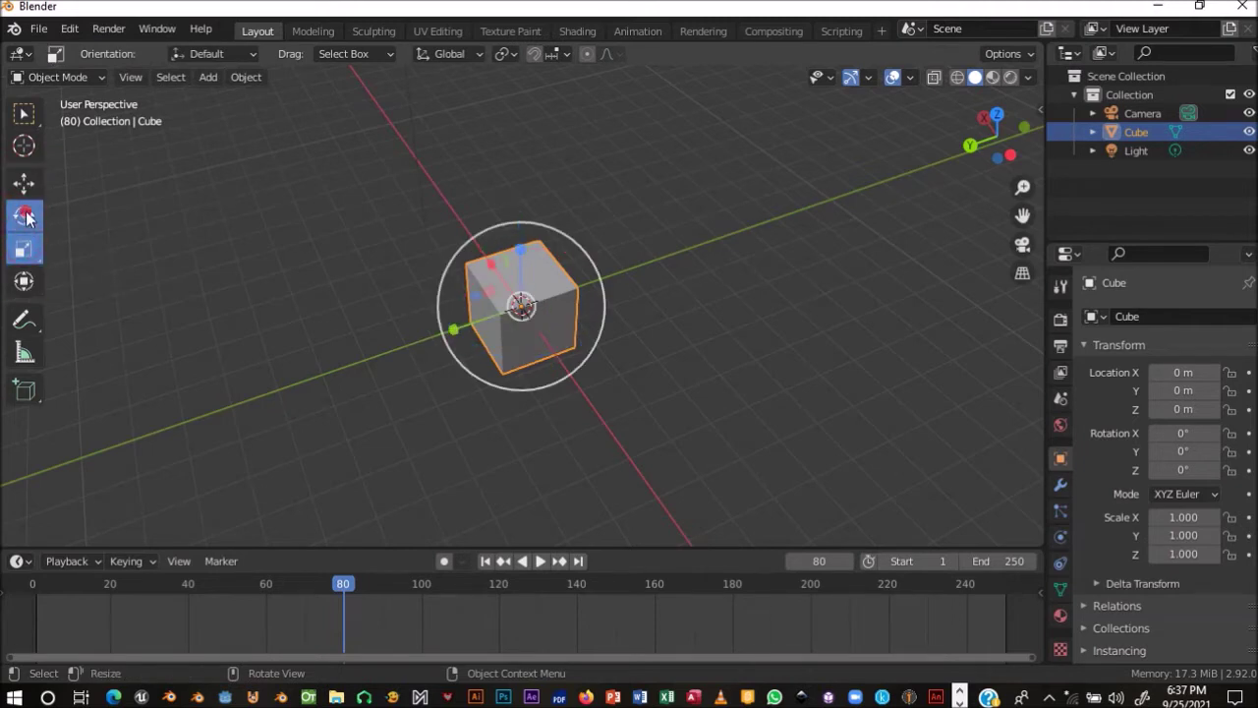
{"action": "left_click", "coordinate": [23, 182]}
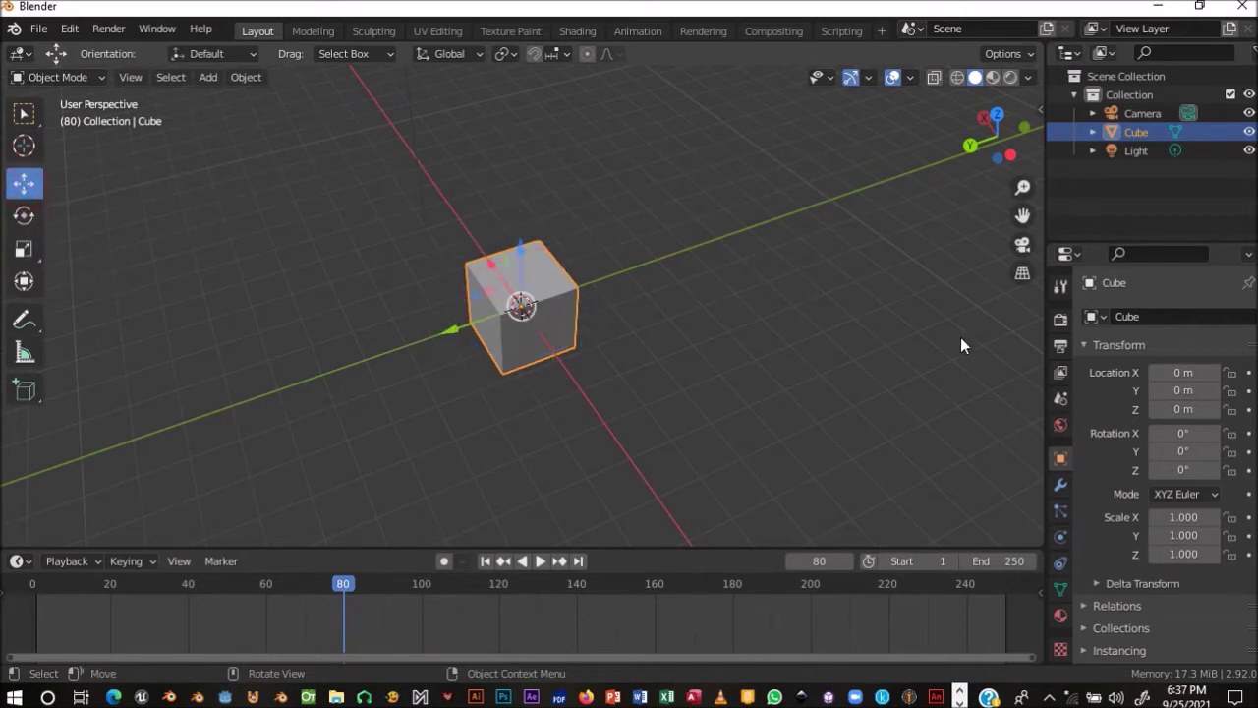
{"action": "left_click", "coordinate": [994, 78]}
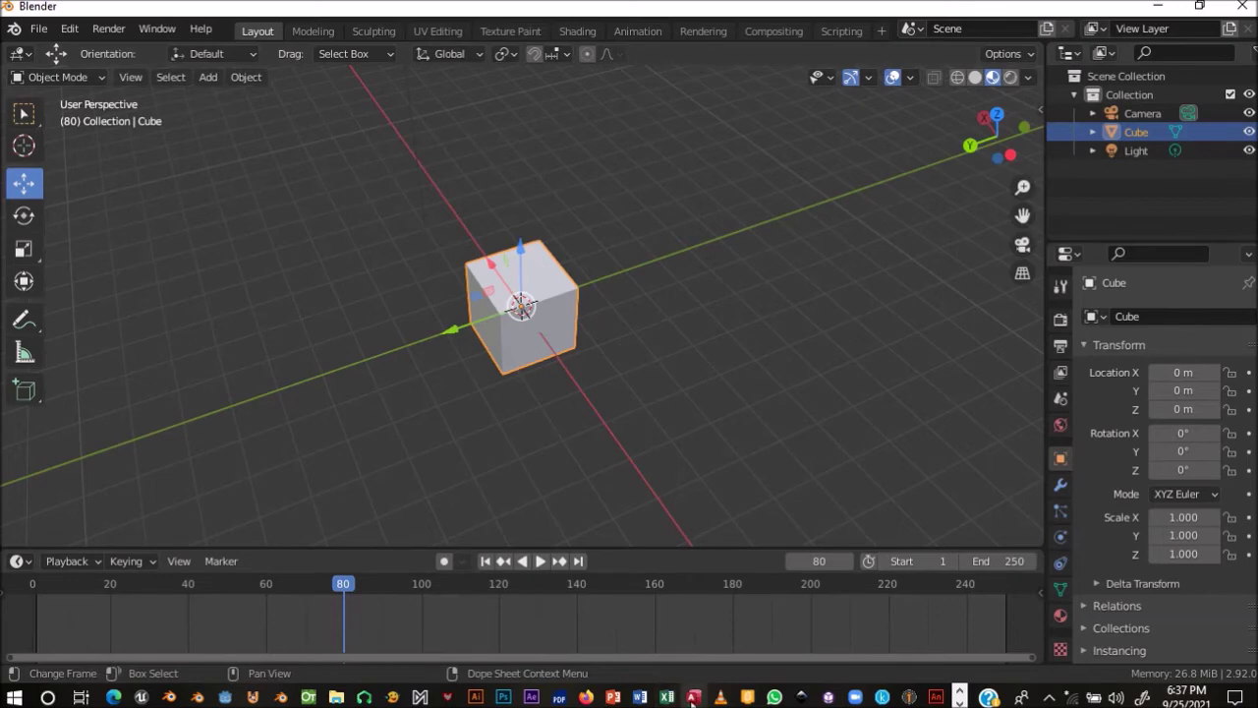
{"action": "left_click", "coordinate": [613, 698]}
Start the slideshow from slide 22, '2. 3D Modeling', and advance to slide 23
{"action": "left_click", "coordinate": [94, 562]}
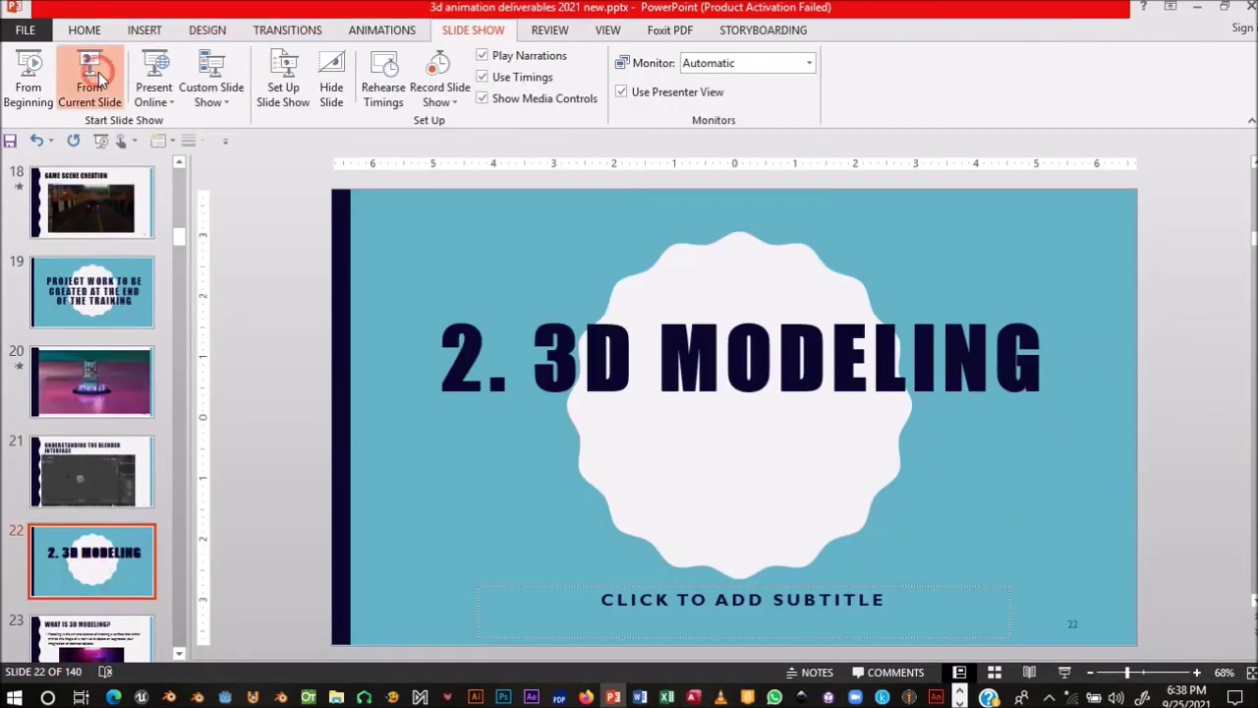
{"action": "left_click", "coordinate": [90, 74]}
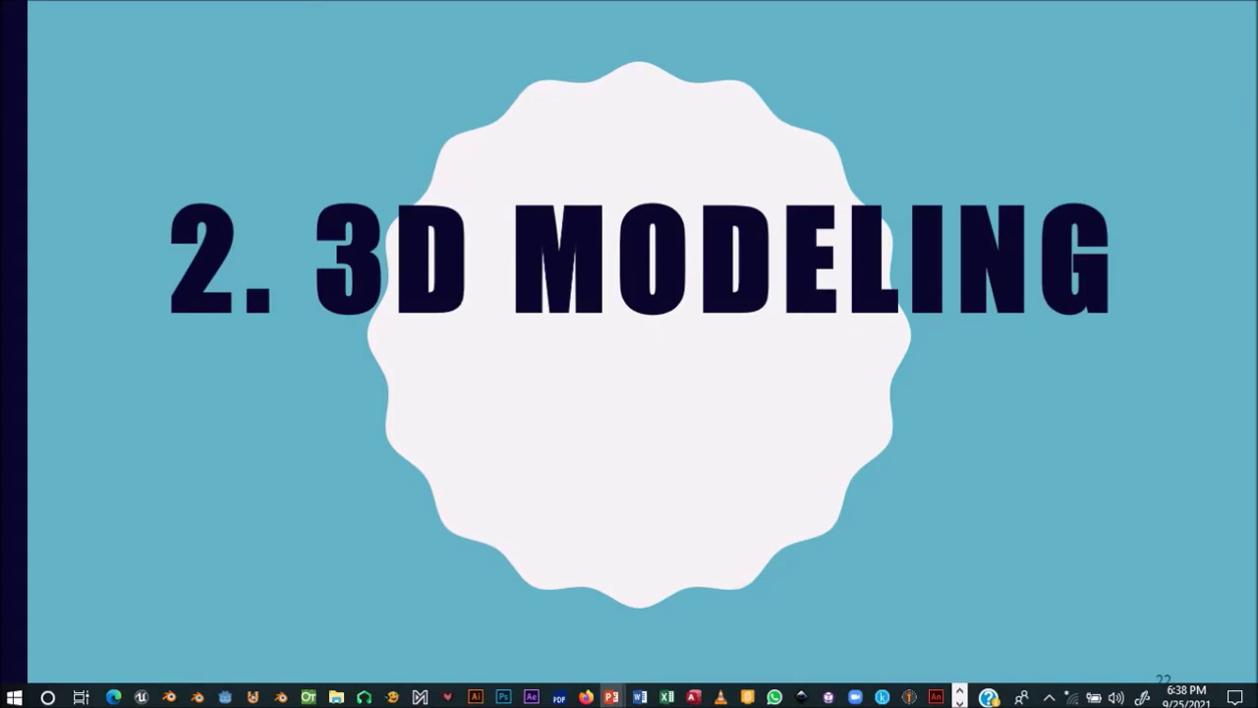
{"action": "key", "text": "Right"}
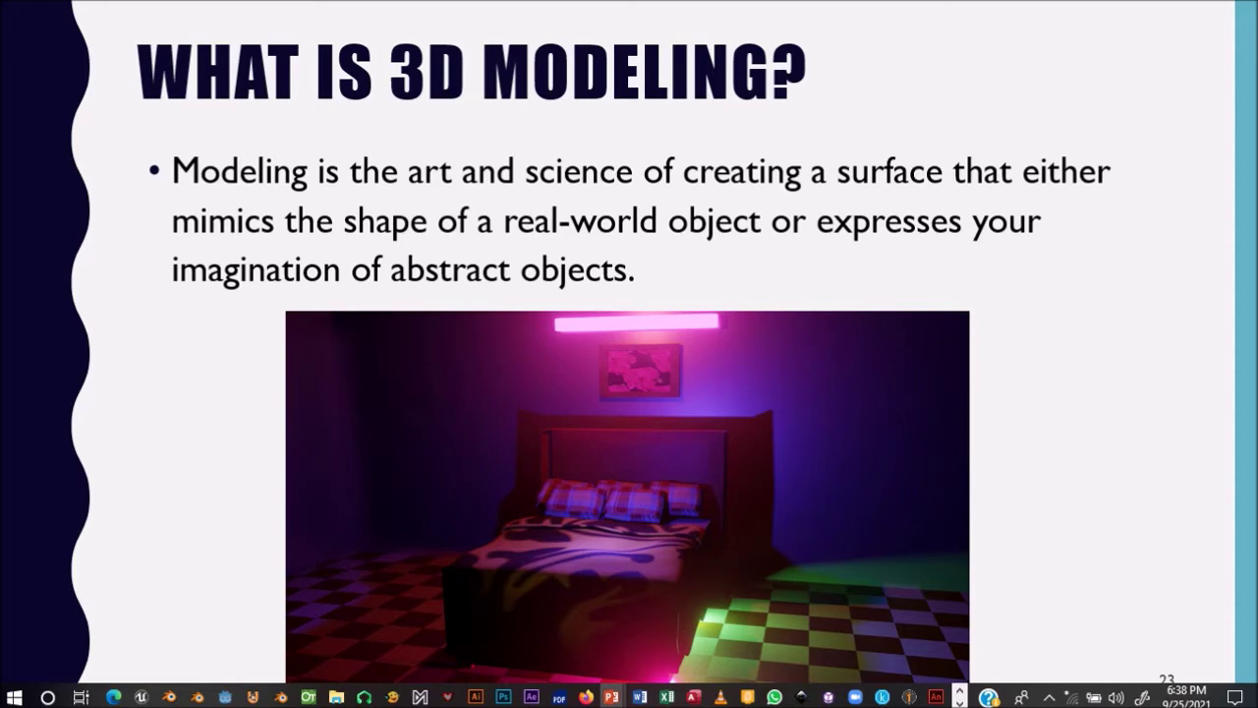
Present slides 24 and 25, return to slide 24, exit the show and switch to Blender
{"action": "key", "text": "Right"}
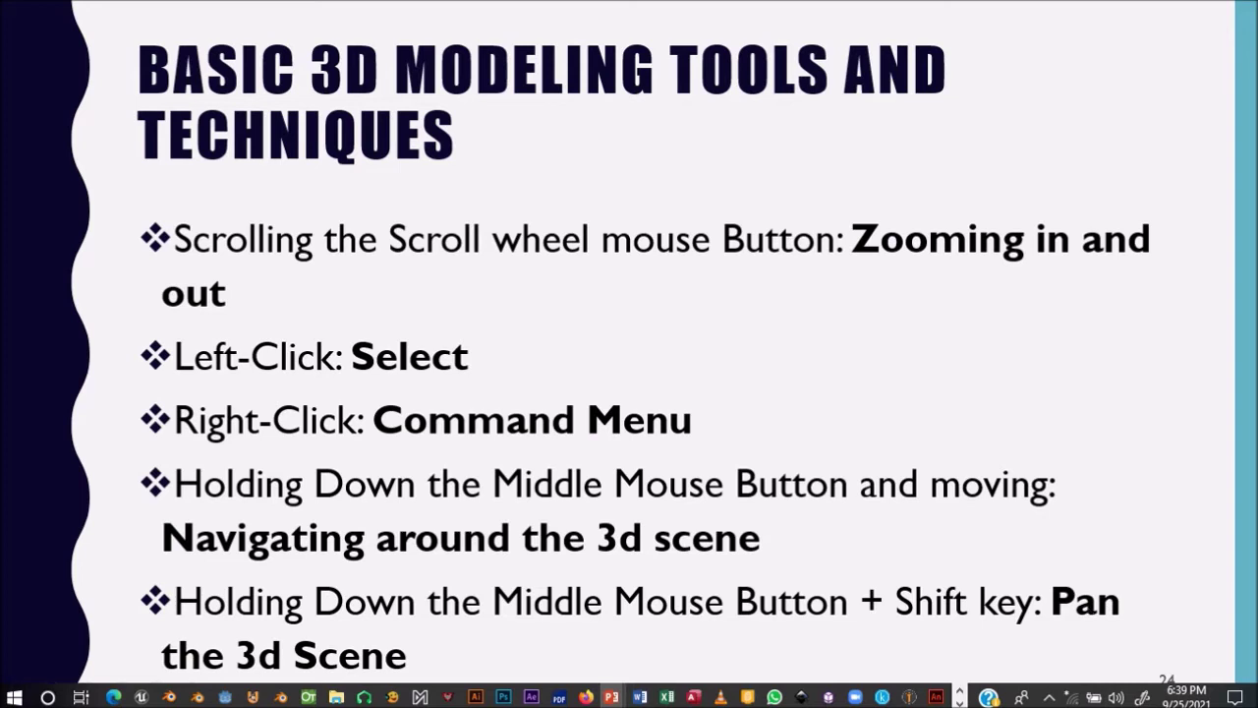
{"action": "key", "text": "Right"}
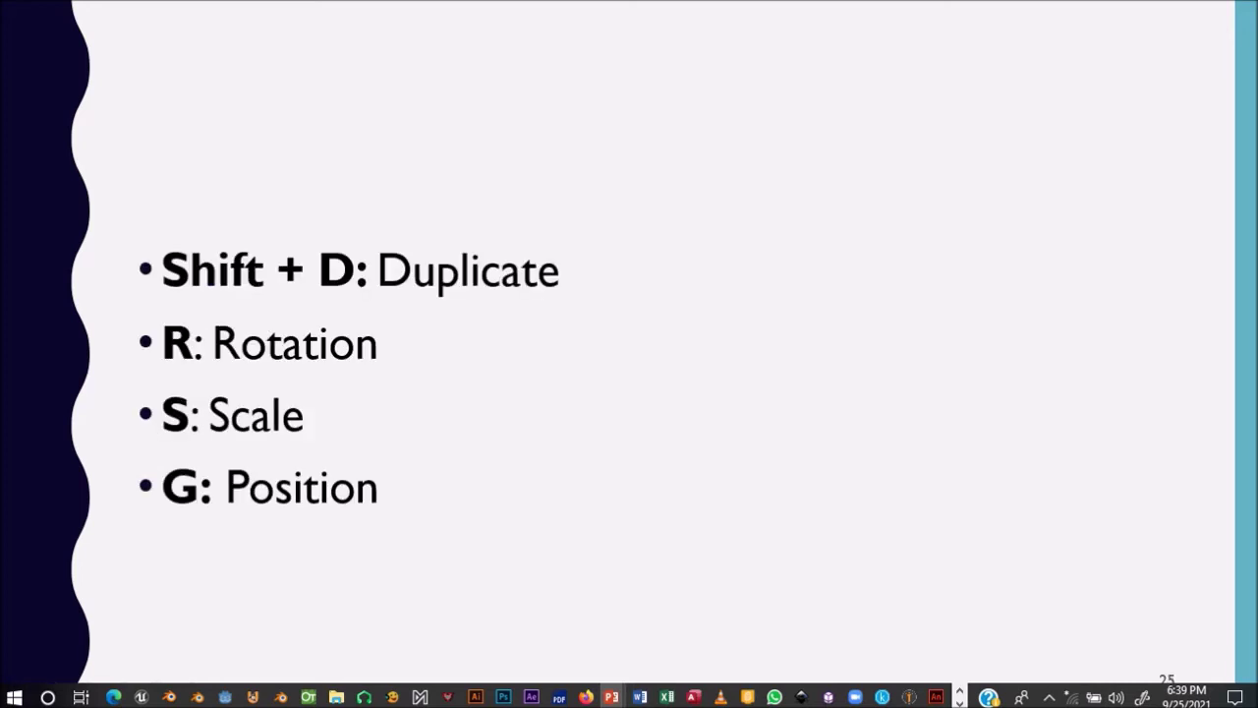
{"action": "key", "text": "Left"}
{"action": "key", "text": "Right"}
{"action": "key", "text": "Left"}
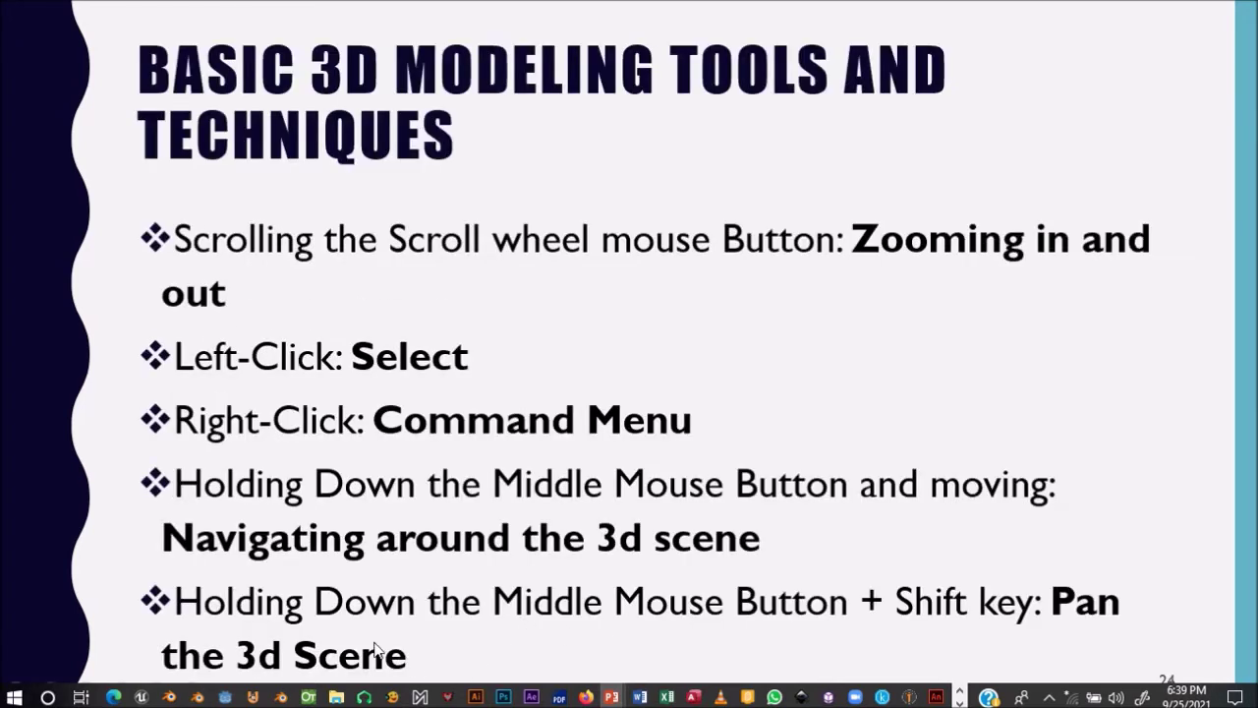
{"action": "key", "text": "Escape"}
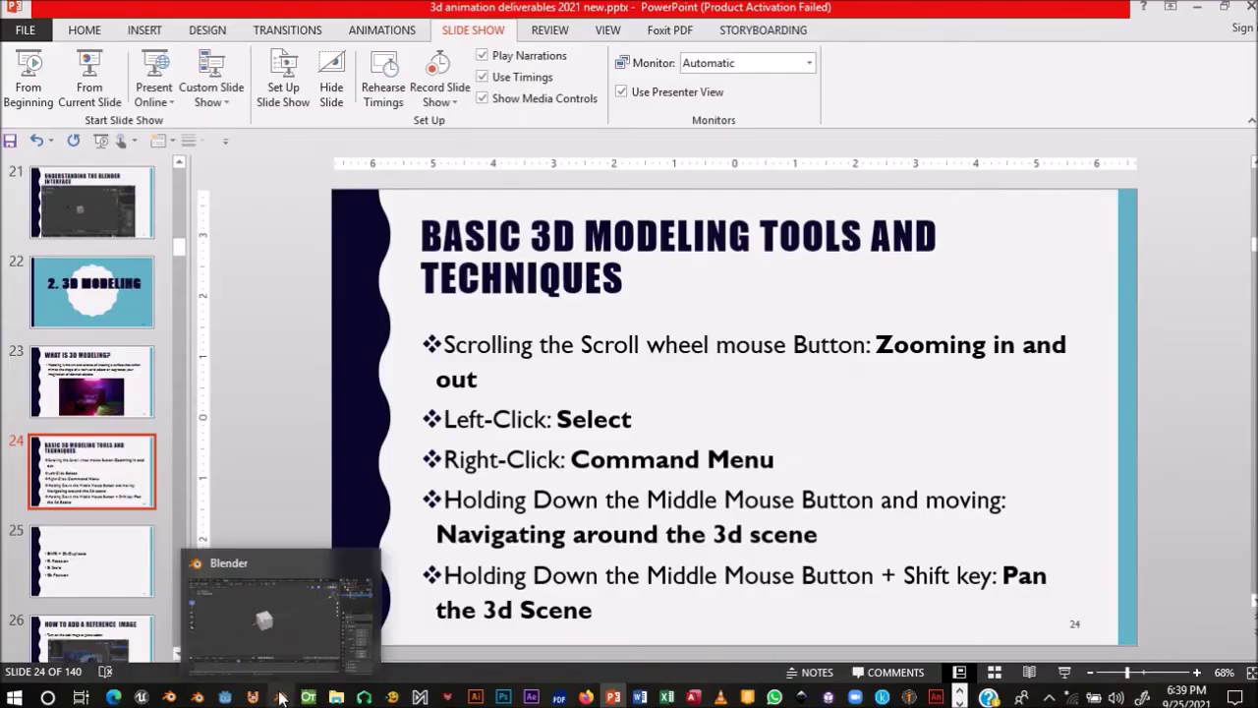
{"action": "left_click", "coordinate": [280, 697]}
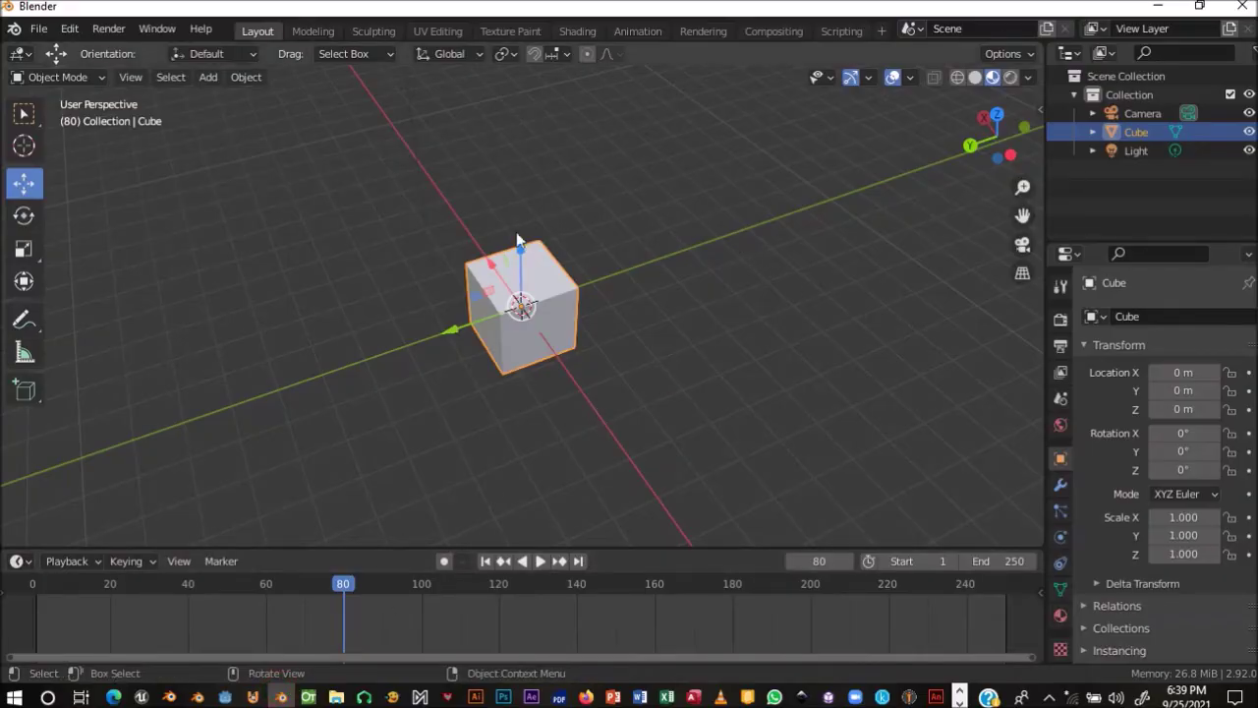
Zoom the viewport in and out around the default cube scene
{"action": "scroll", "coordinate": [522, 252], "scroll_direction": "up", "scroll_amount": 8}
{"action": "scroll", "coordinate": [522, 252], "scroll_direction": "down", "scroll_amount": 7}
{"action": "scroll", "coordinate": [524, 248], "scroll_direction": "up", "scroll_amount": 2}
{"action": "scroll", "coordinate": [525, 242], "scroll_direction": "down", "scroll_amount": 4}
{"action": "scroll", "coordinate": [525, 242], "scroll_direction": "down", "scroll_amount": 3}
{"action": "scroll", "coordinate": [526, 241], "scroll_direction": "up", "scroll_amount": 3}
{"action": "scroll", "coordinate": [525, 240], "scroll_direction": "down", "scroll_amount": 3}
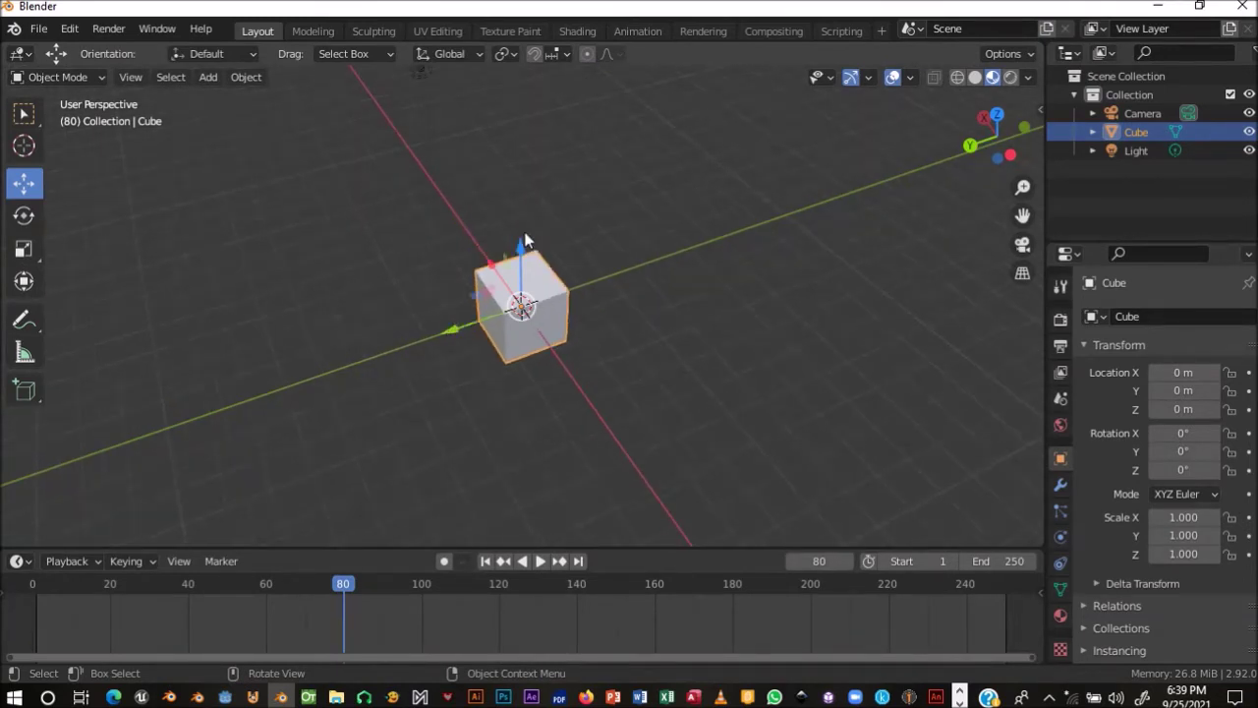
{"action": "scroll", "coordinate": [524, 221], "scroll_direction": "up", "scroll_amount": 4}
{"action": "scroll", "coordinate": [525, 232], "scroll_direction": "down", "scroll_amount": 1}
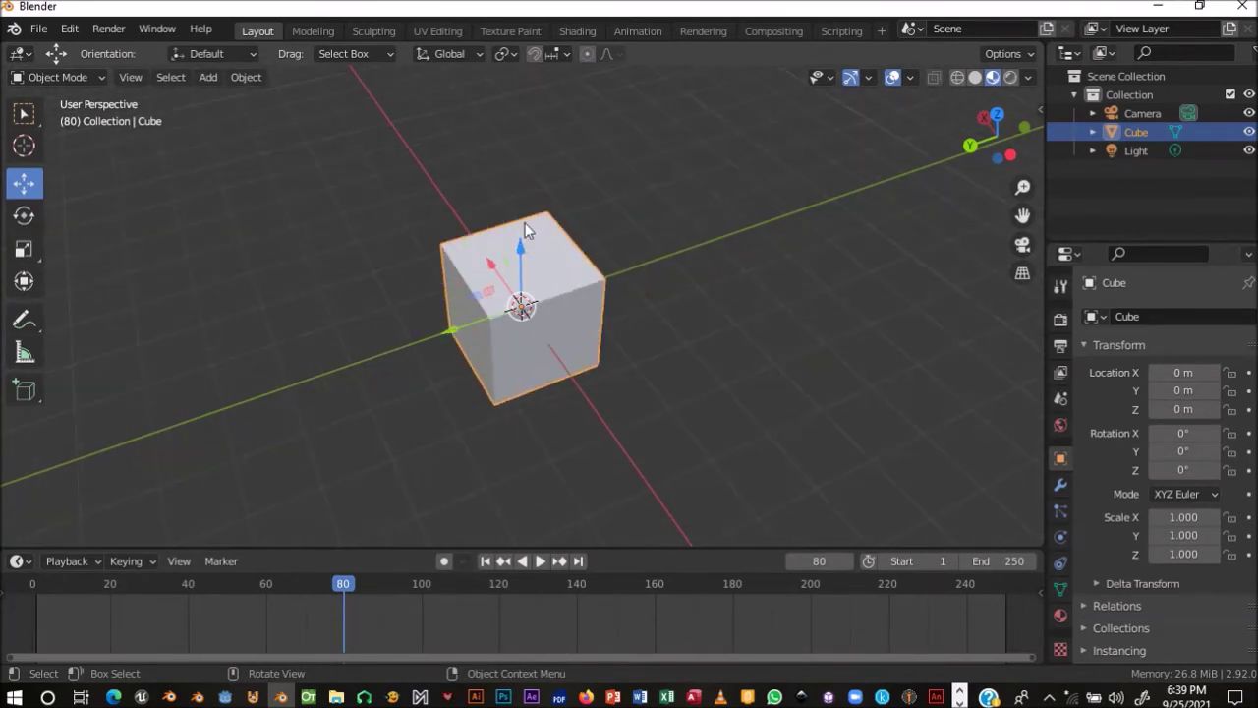
{"action": "scroll", "coordinate": [526, 231], "scroll_direction": "down", "scroll_amount": 4}
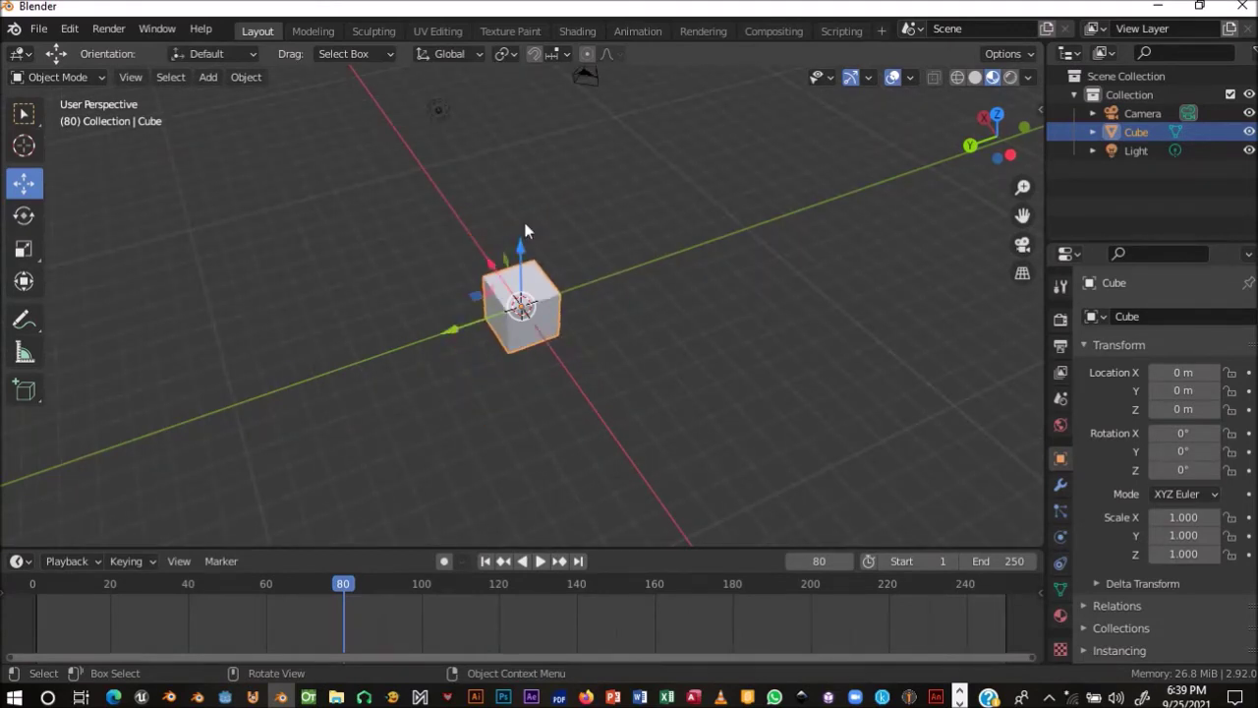
{"action": "scroll", "coordinate": [525, 231], "scroll_direction": "up", "scroll_amount": 5}
{"action": "scroll", "coordinate": [524, 231], "scroll_direction": "down", "scroll_amount": 8}
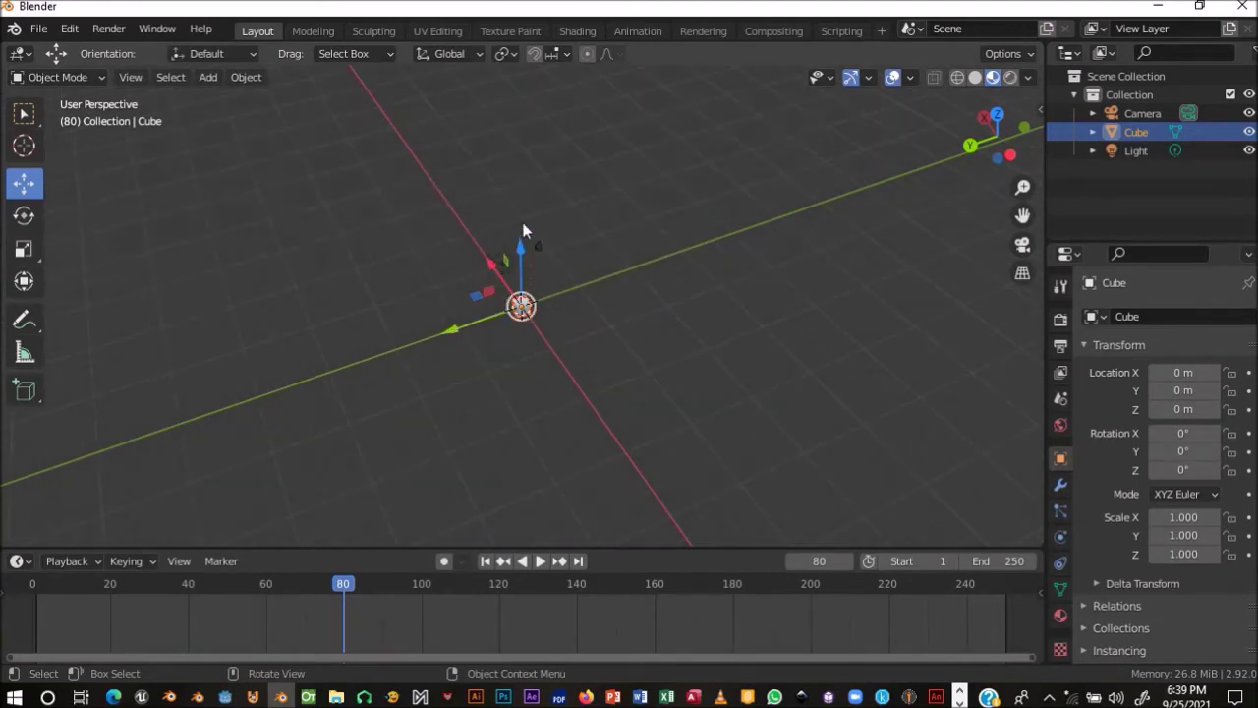
{"action": "scroll", "coordinate": [523, 229], "scroll_direction": "up", "scroll_amount": 6}
{"action": "scroll", "coordinate": [521, 230], "scroll_direction": "down", "scroll_amount": 3}
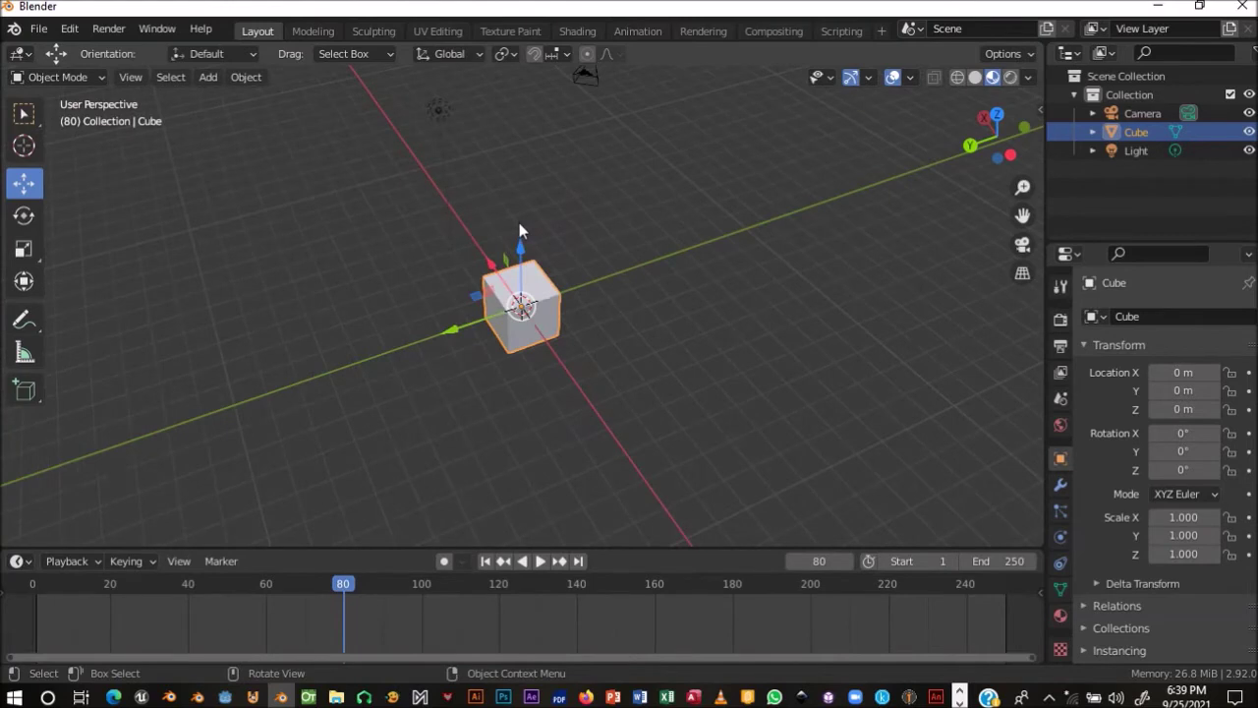
Select the light, then the camera to show its location and rotation, and orbit
{"action": "left_click", "coordinate": [440, 114]}
{"action": "left_click", "coordinate": [589, 81]}
{"action": "middle_click_drag", "start_coordinate": [589, 83], "coordinate": [558, 121]}
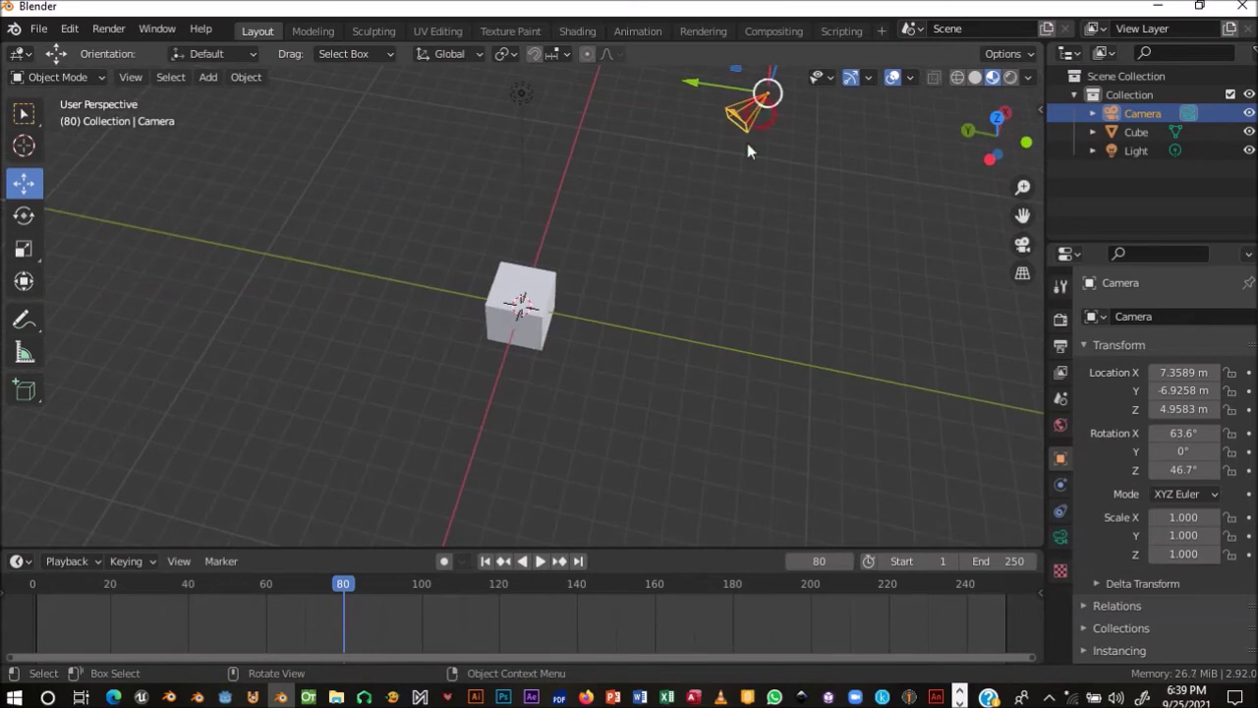